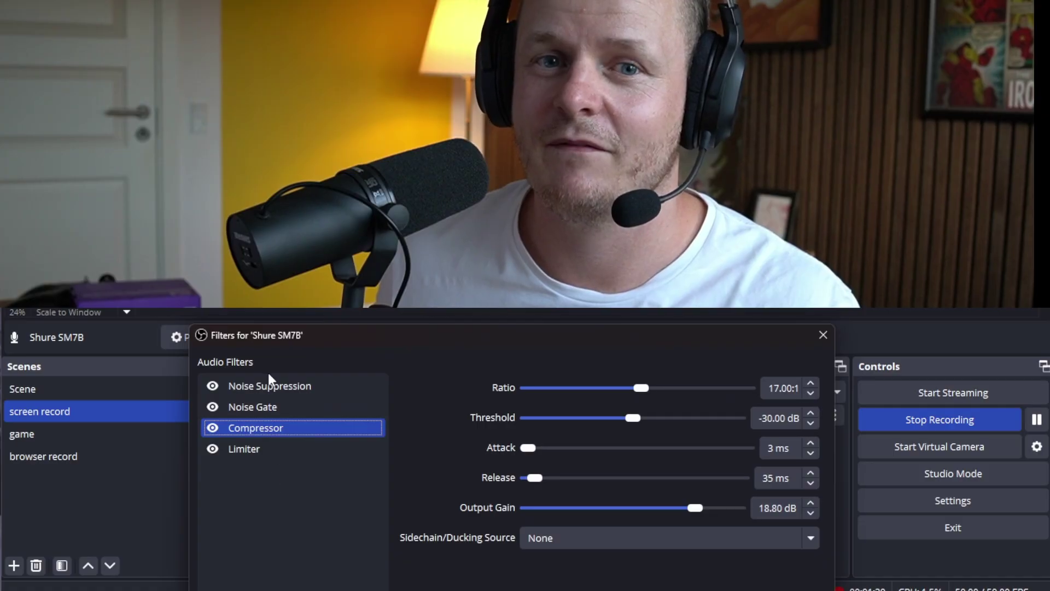
Review the Noise Suppression, Noise Gate, Compressor and Limiter settings of the Shure SM7B source
click(273, 389)
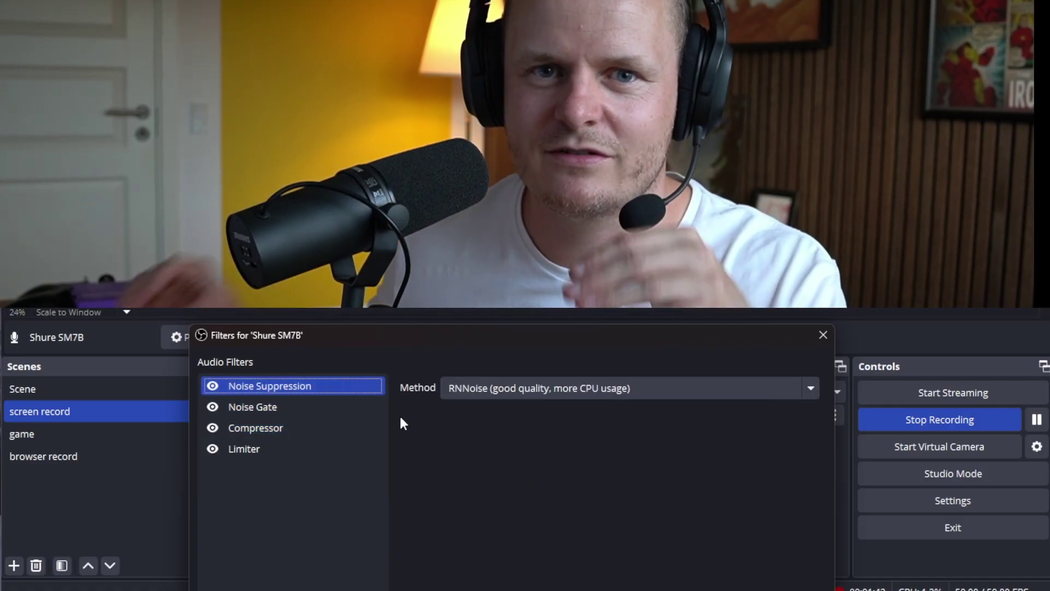
click(314, 409)
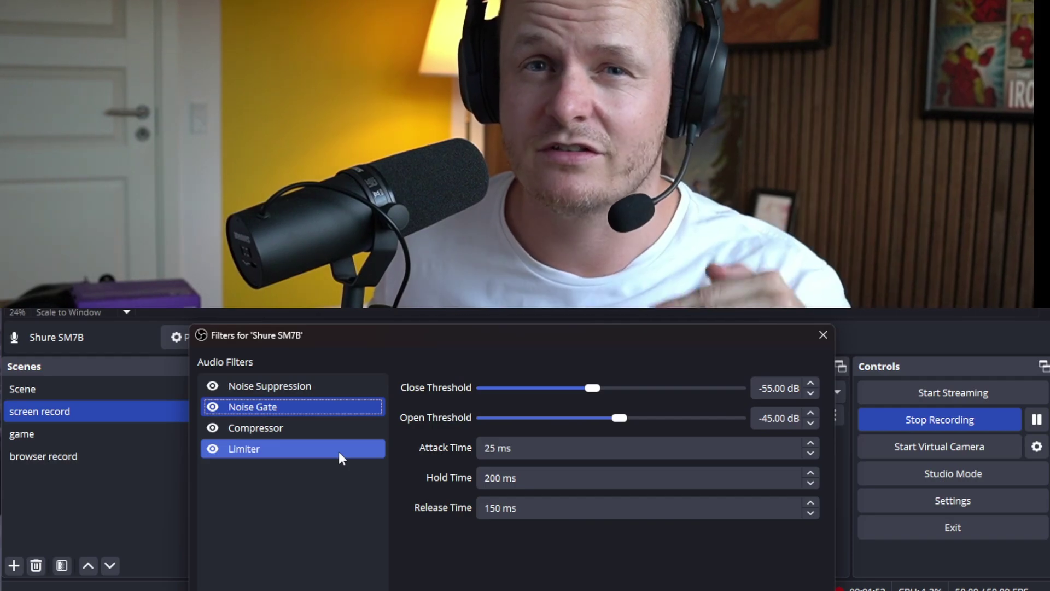
click(313, 430)
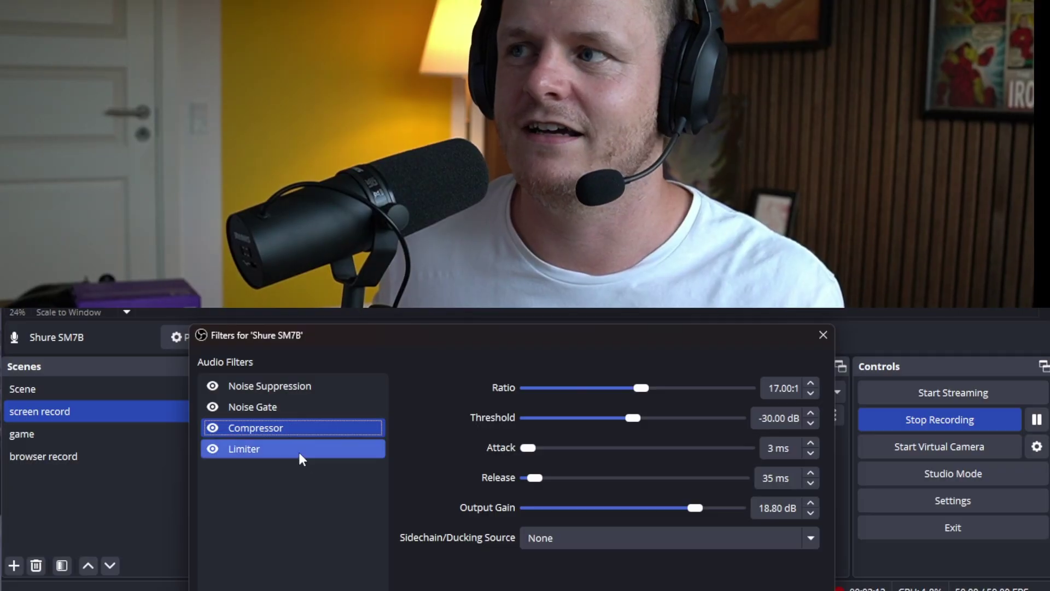
click(300, 458)
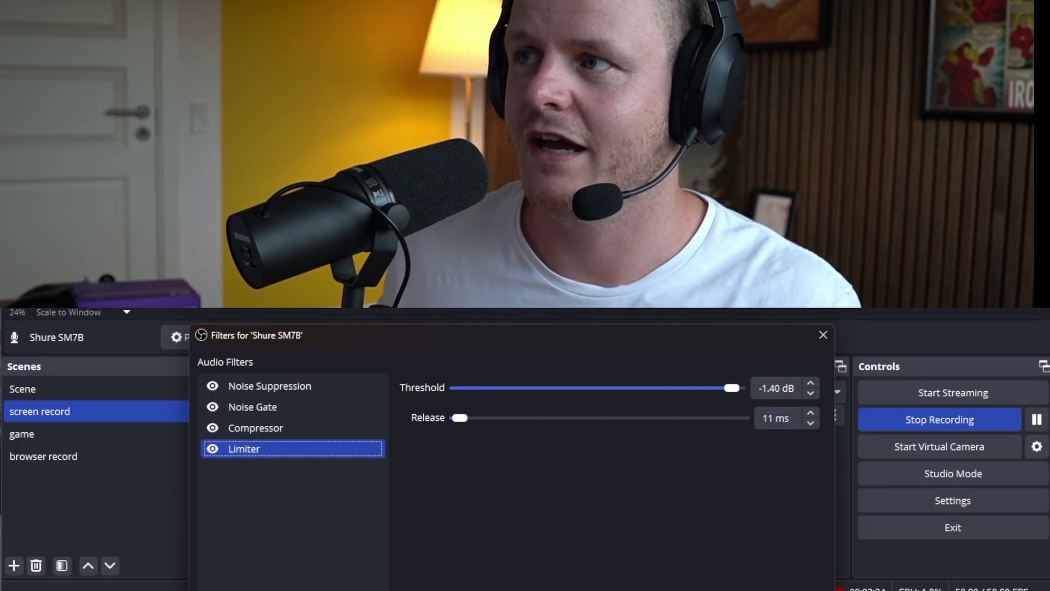
key(Escape)
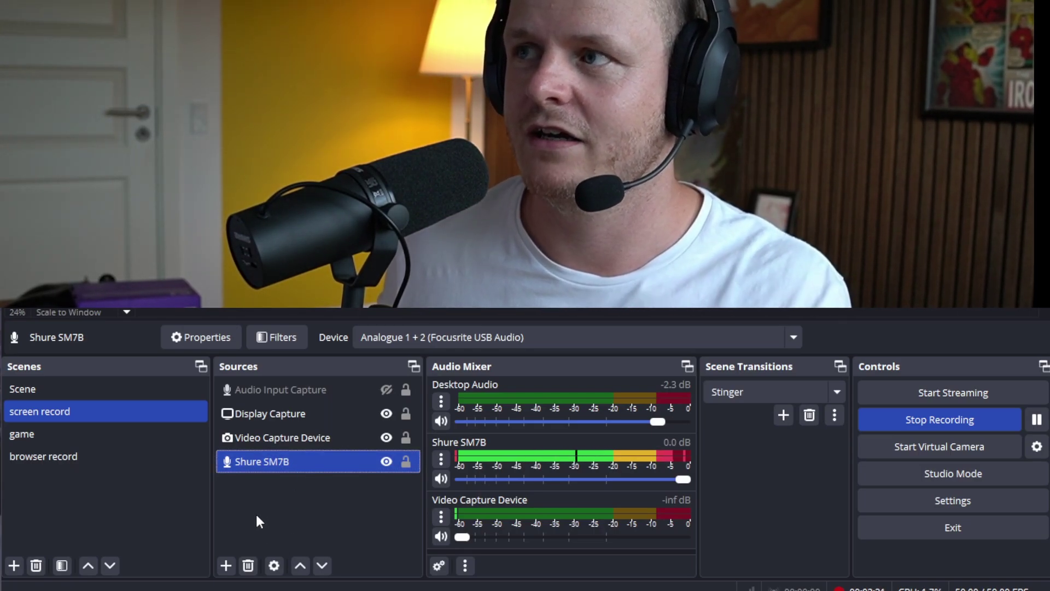
Create a new Audio Input Capture source named "Razer Barracuda X" in the screen record scene
click(227, 565)
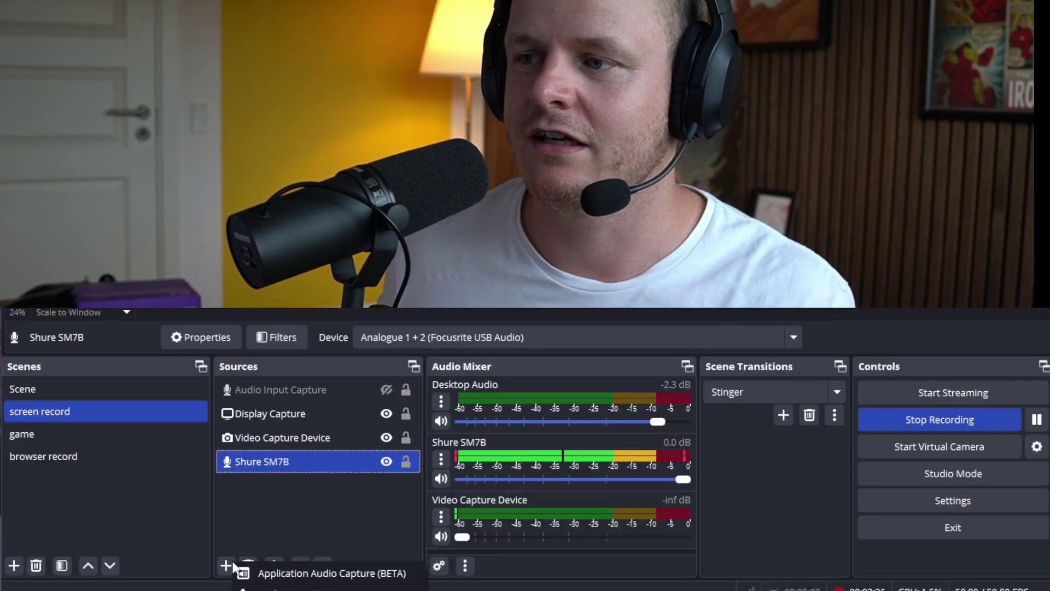
click(233, 562)
click(233, 563)
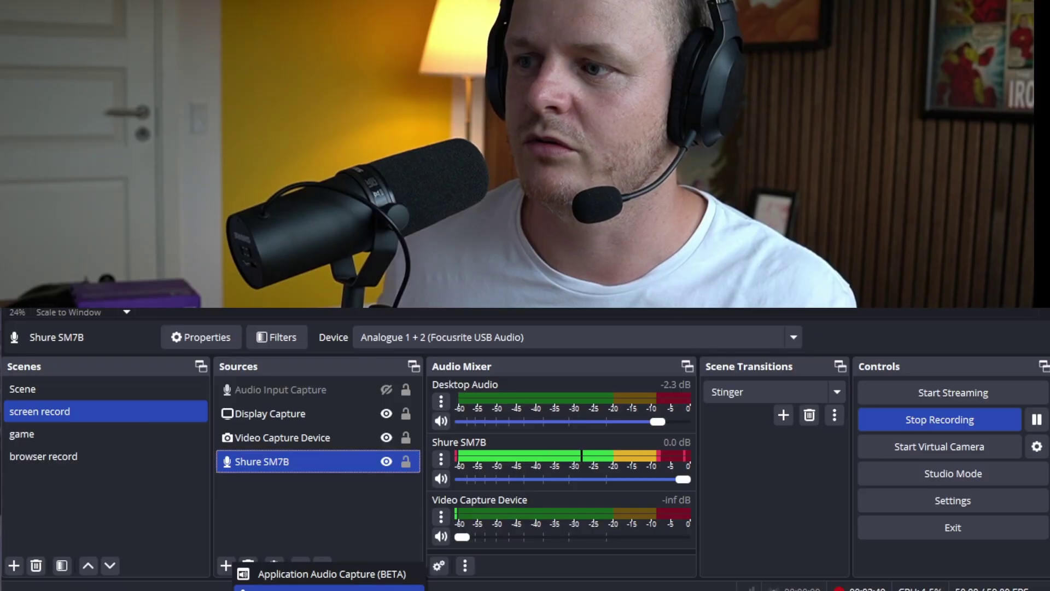
click(306, 590)
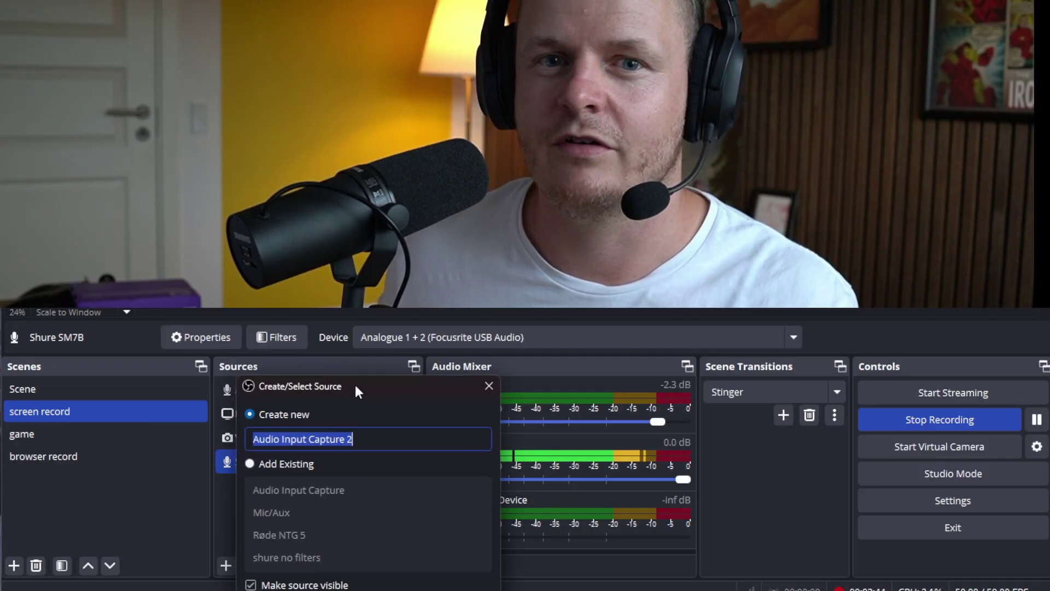
drag(355, 384, 439, 344)
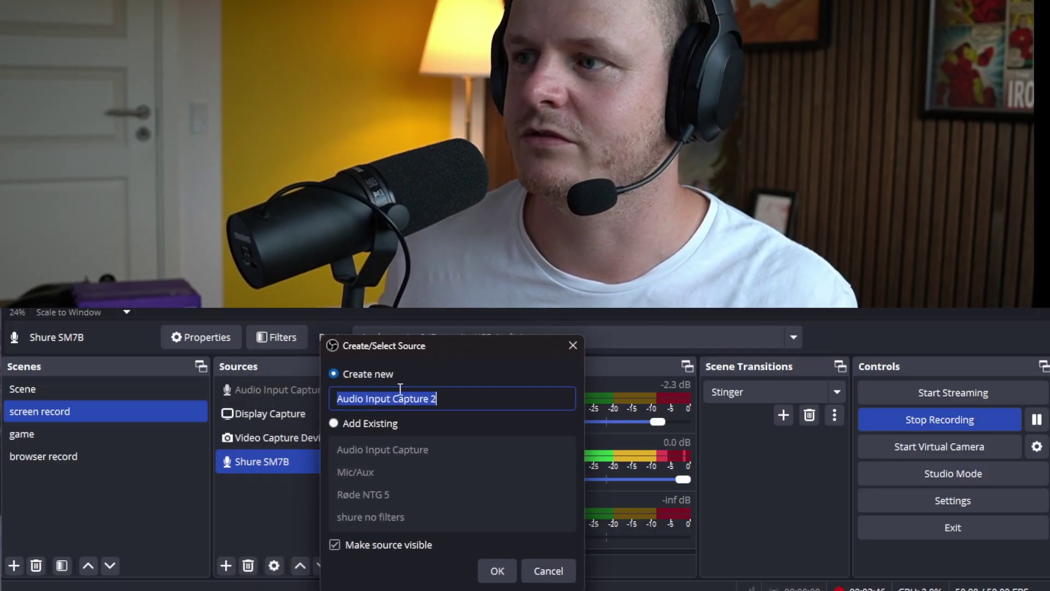
text(Ra)
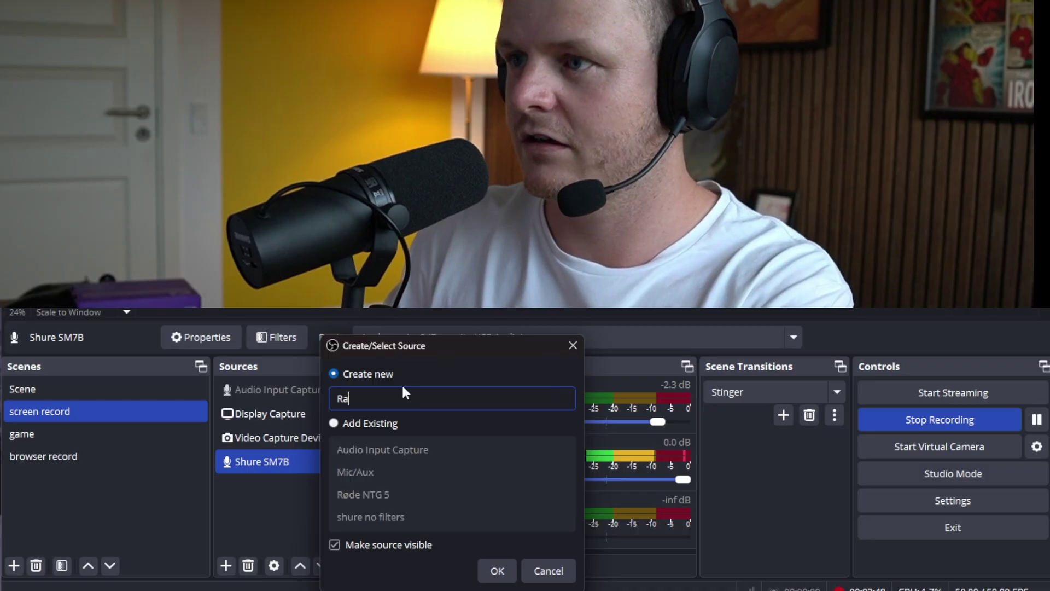
text(zer Barracuda X)
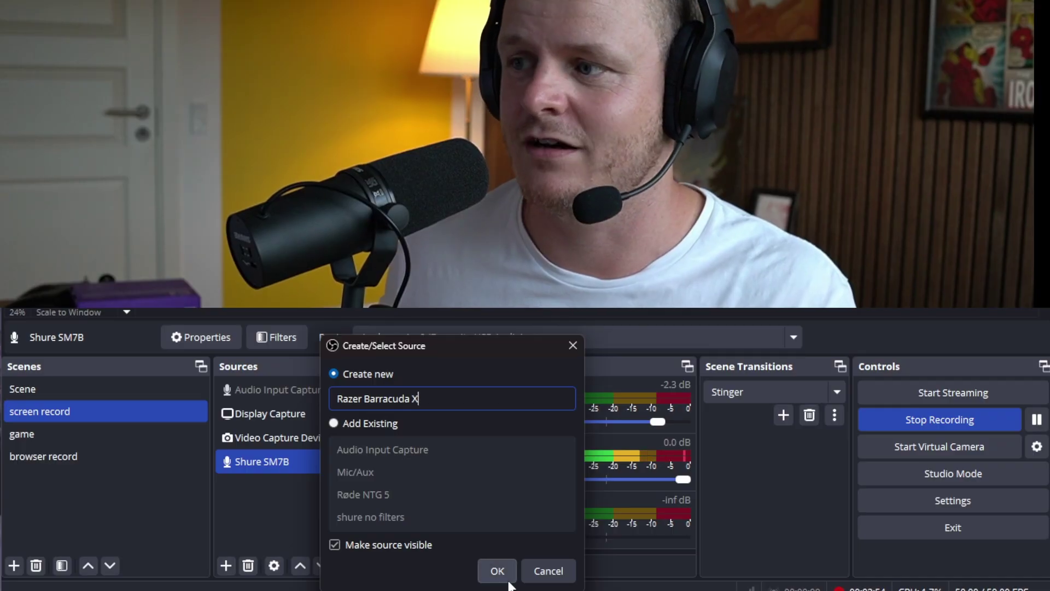
click(497, 571)
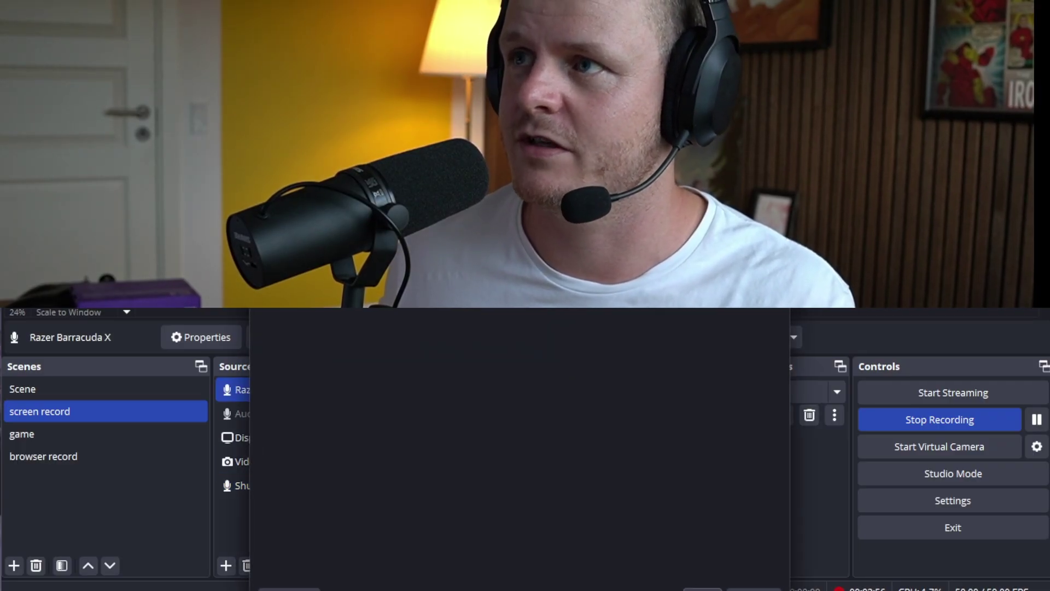
Set the Razer Barracuda X source's device to Microphone (2- Razer Barracuda X)
click(441, 371)
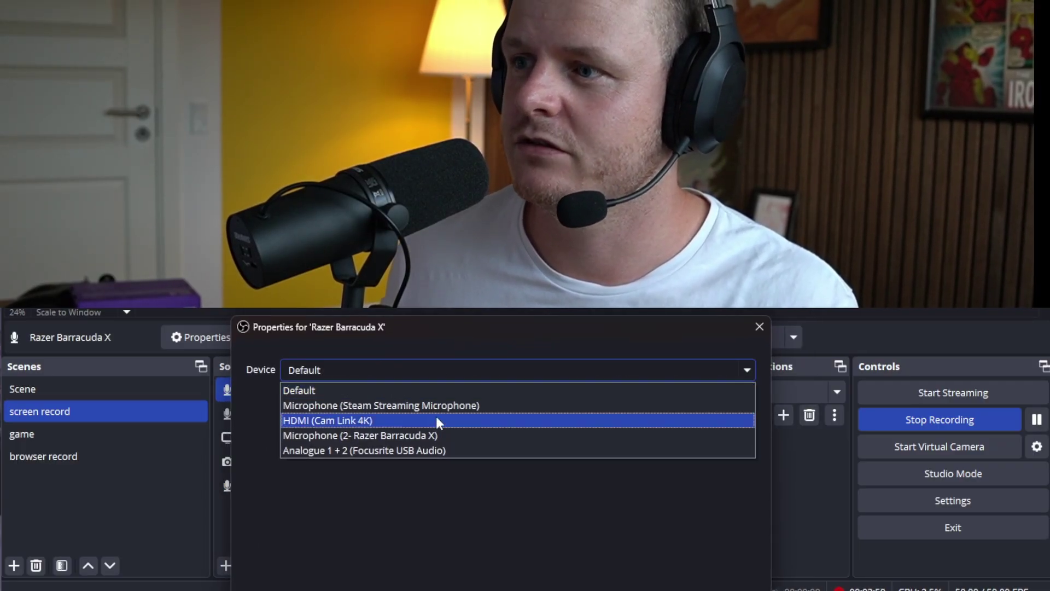
click(435, 436)
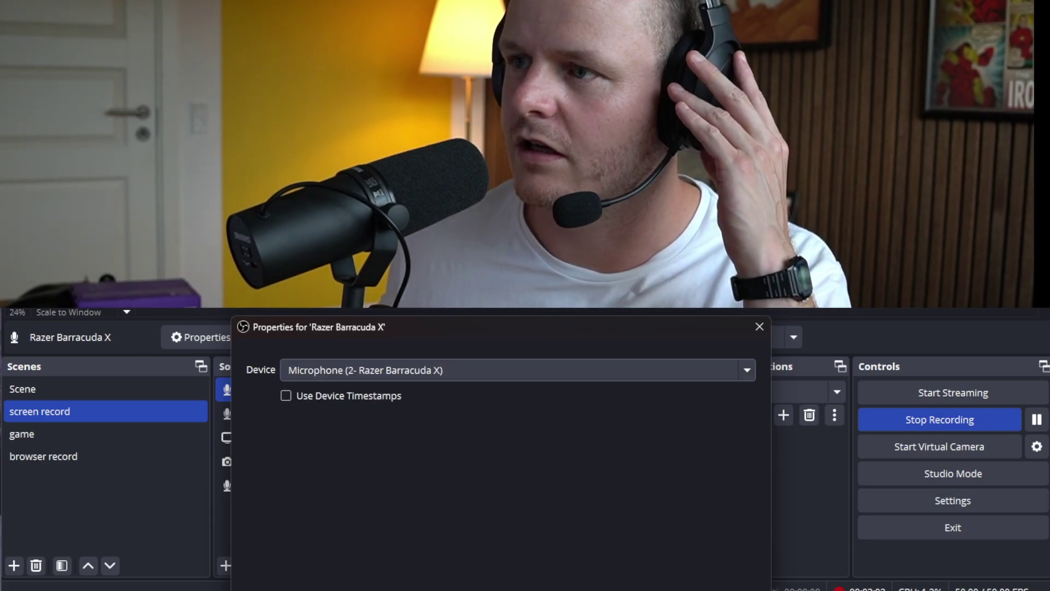
key(Return)
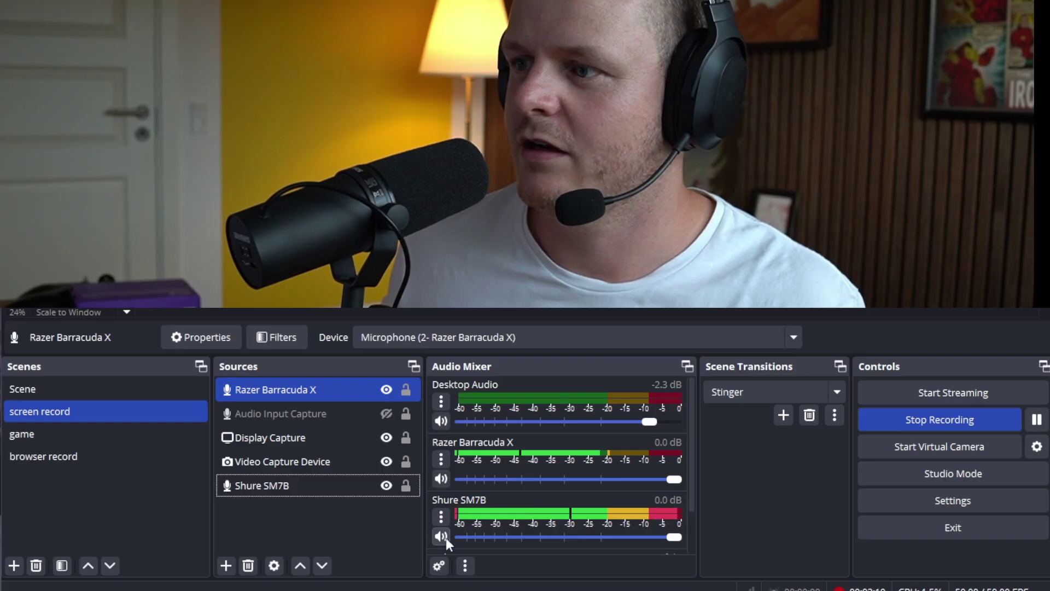
Change the audio monitoring mode of Razer Barracuda X in the advanced audio properties
click(439, 565)
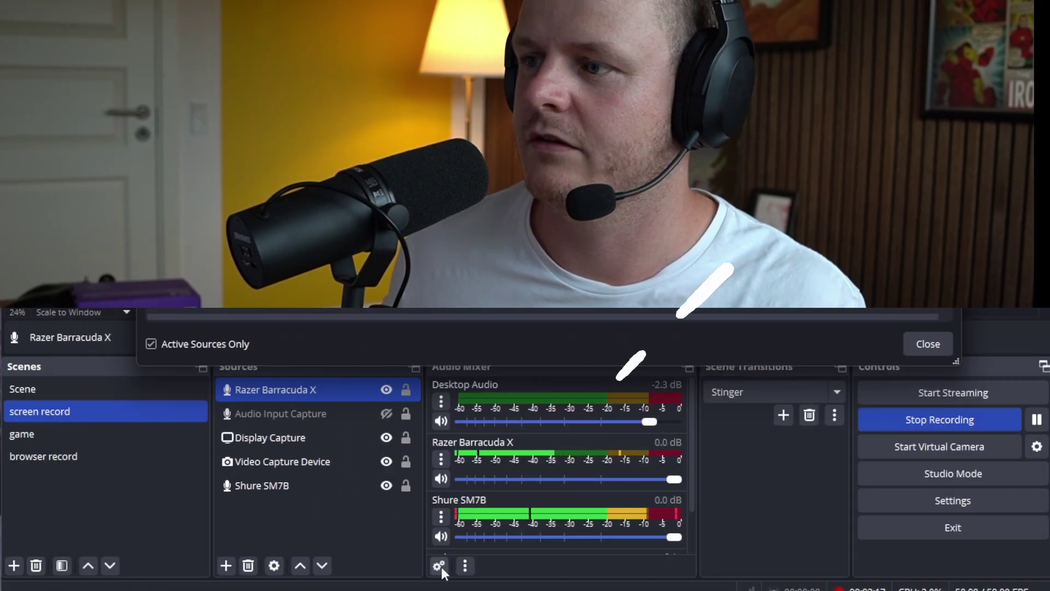
drag(615, 105, 578, 334)
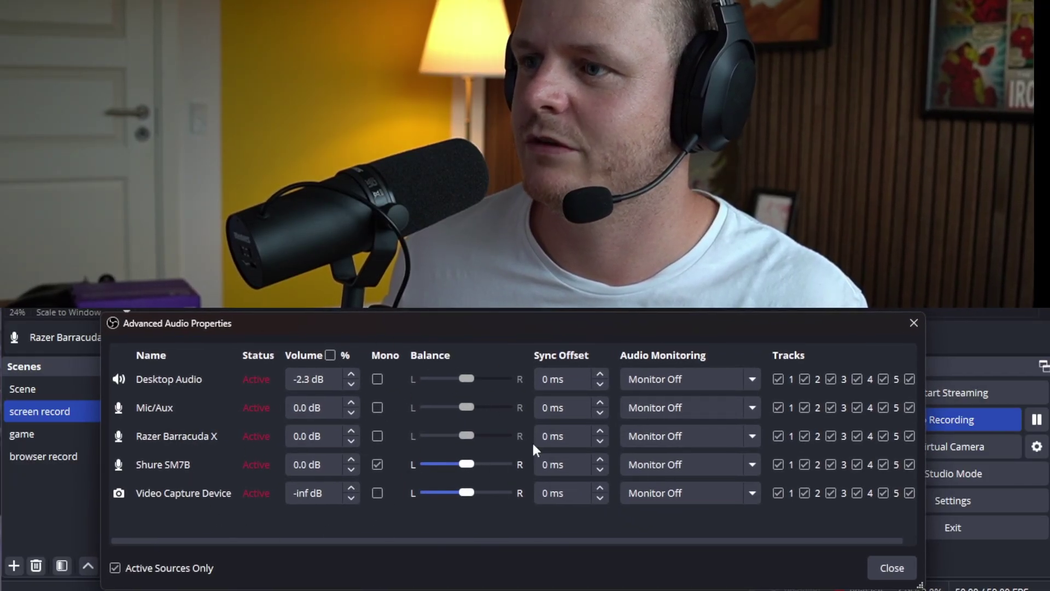
click(697, 437)
click(694, 488)
click(887, 568)
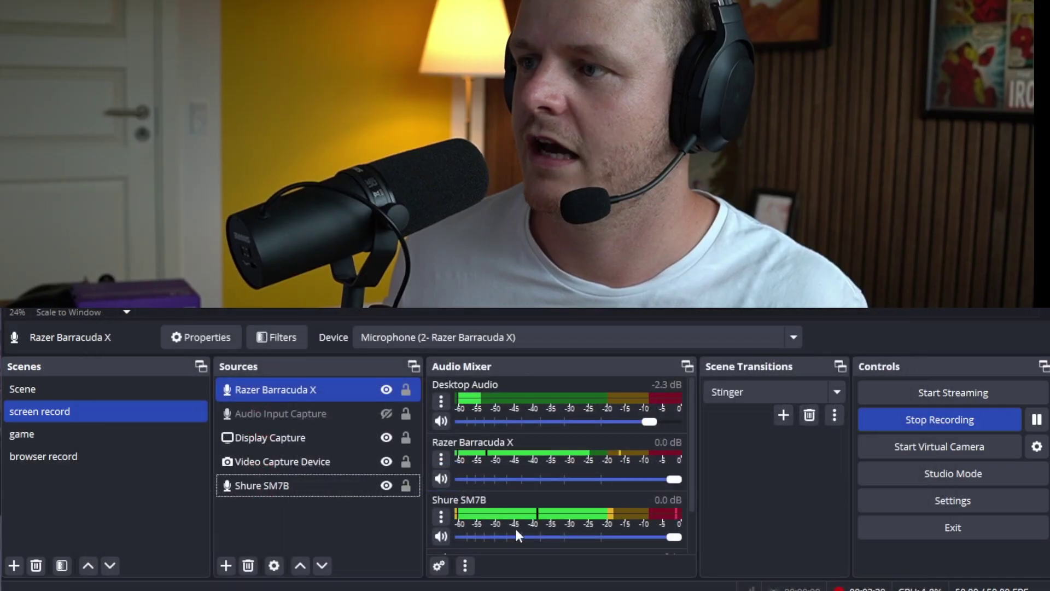
Mute the Shure SM7B and Desktop Audio channels, leaving Razer Barracuda X on
click(441, 536)
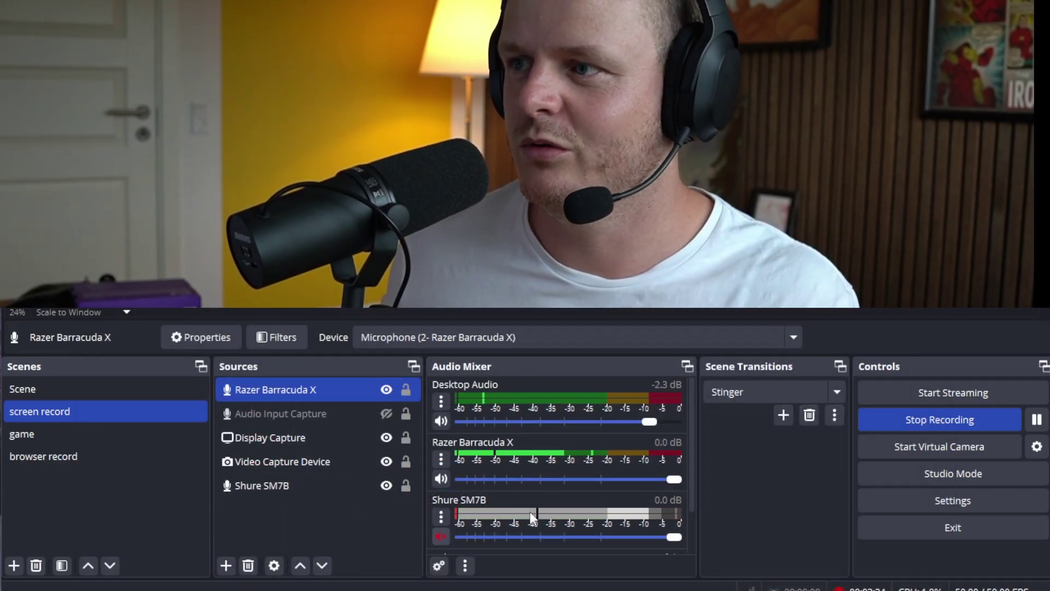
click(441, 421)
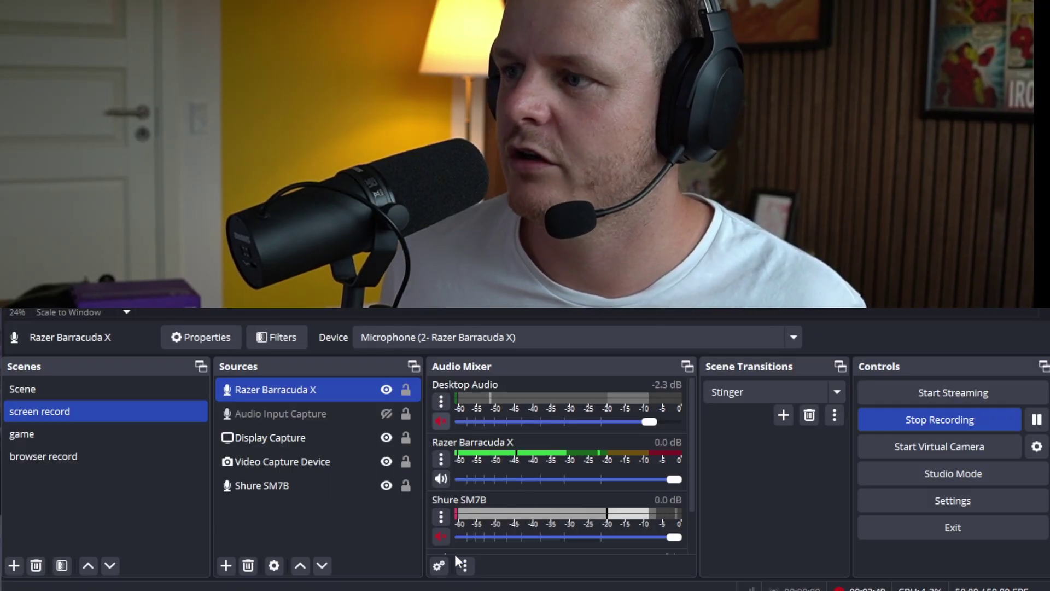
right_click(278, 391)
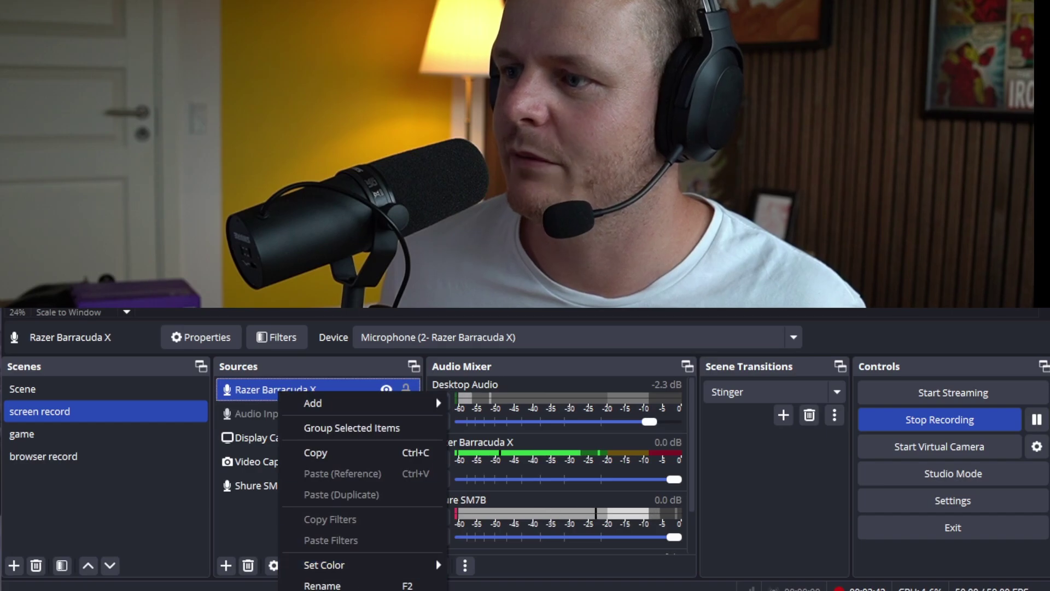
click(328, 590)
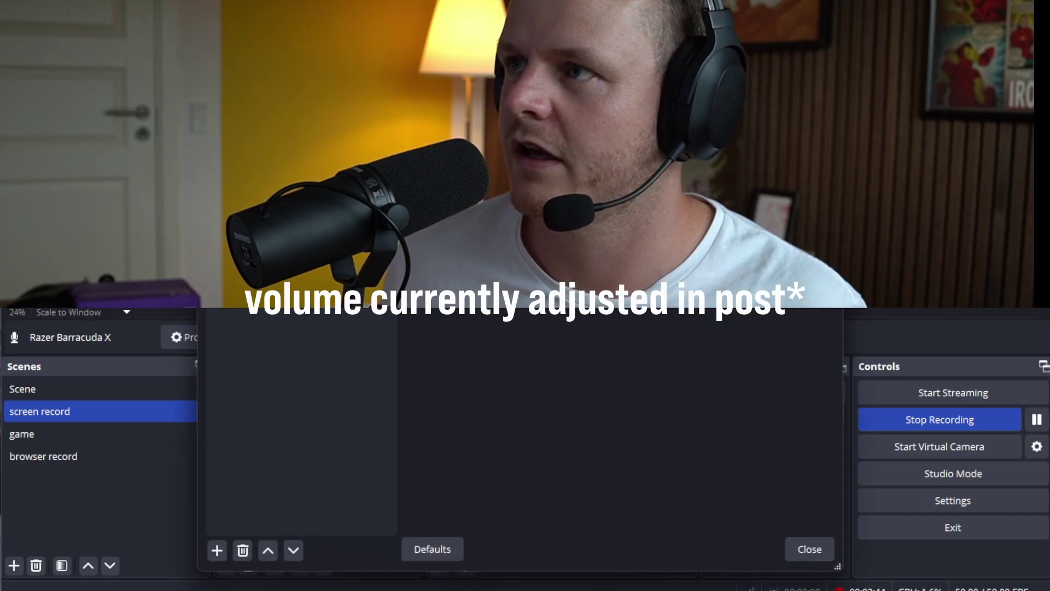
key(Escape)
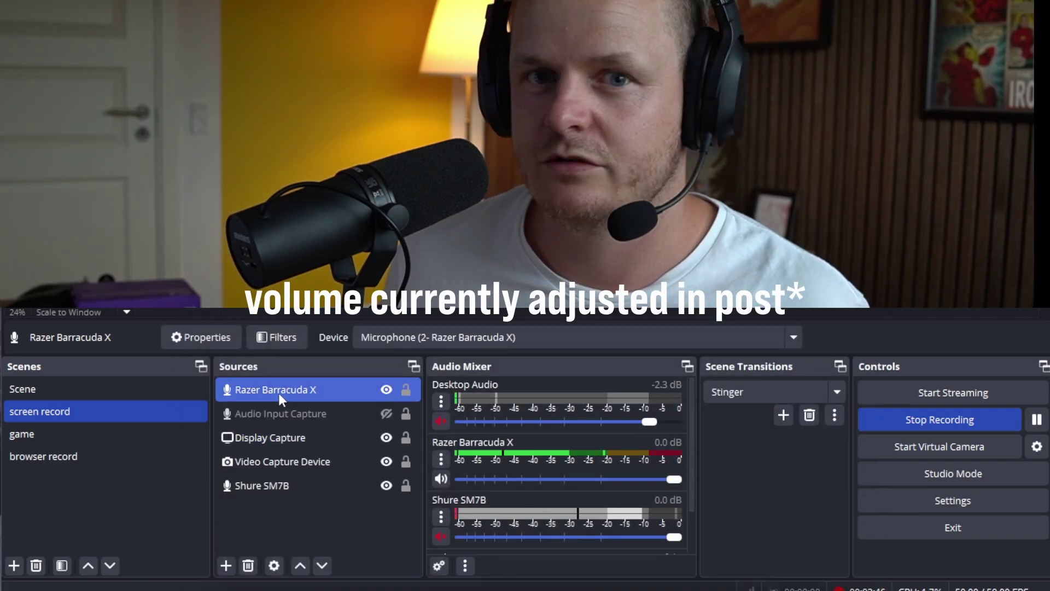
Add a Limiter filter to the Razer Barracuda X source and set its threshold to -1.40 dB
right_click(279, 392)
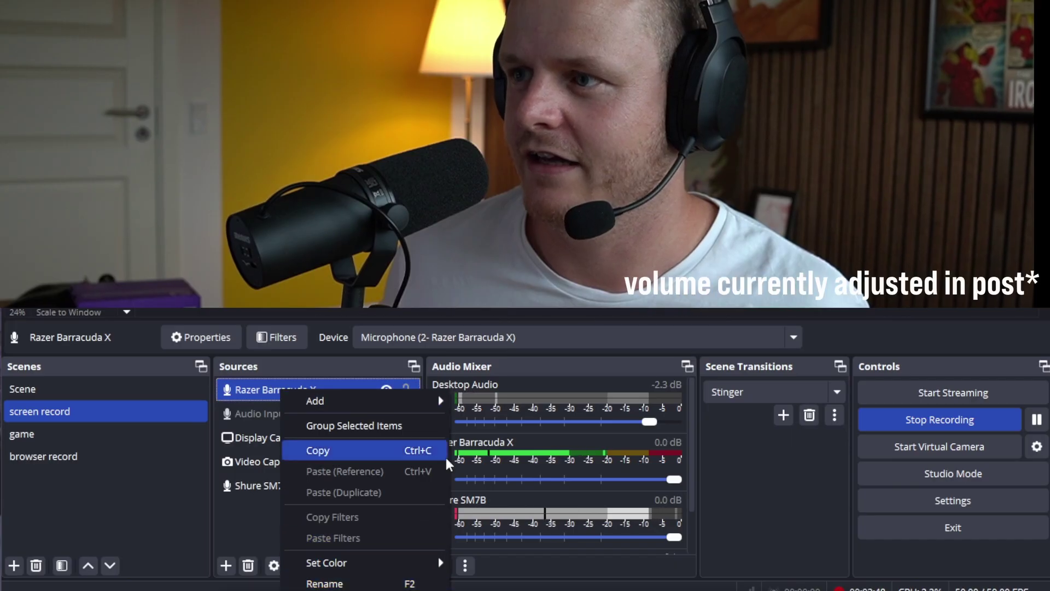
click(283, 337)
drag(536, 377, 535, 374)
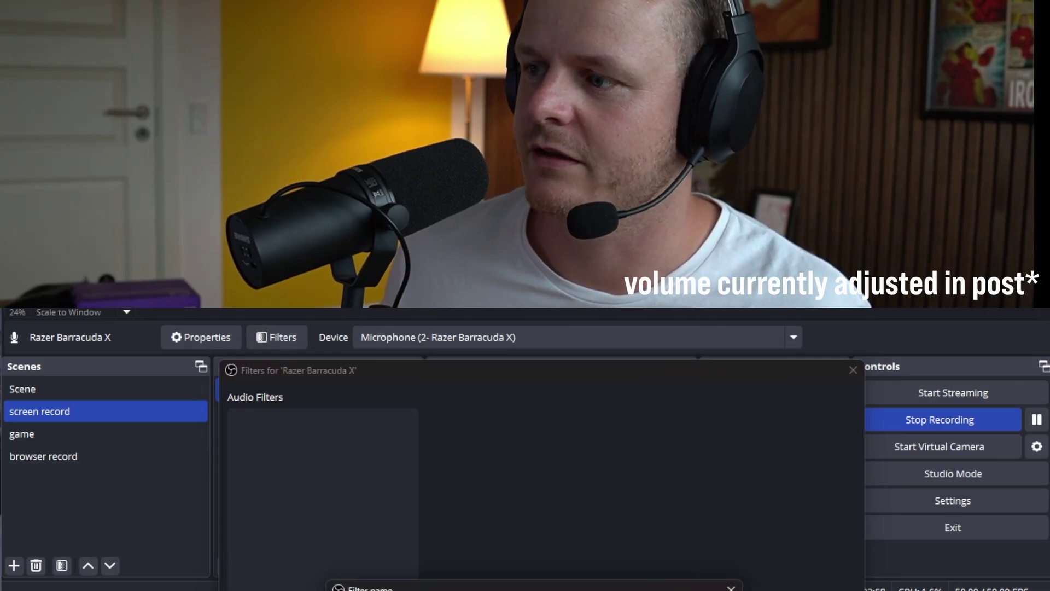
key(Return)
drag(743, 423, 755, 424)
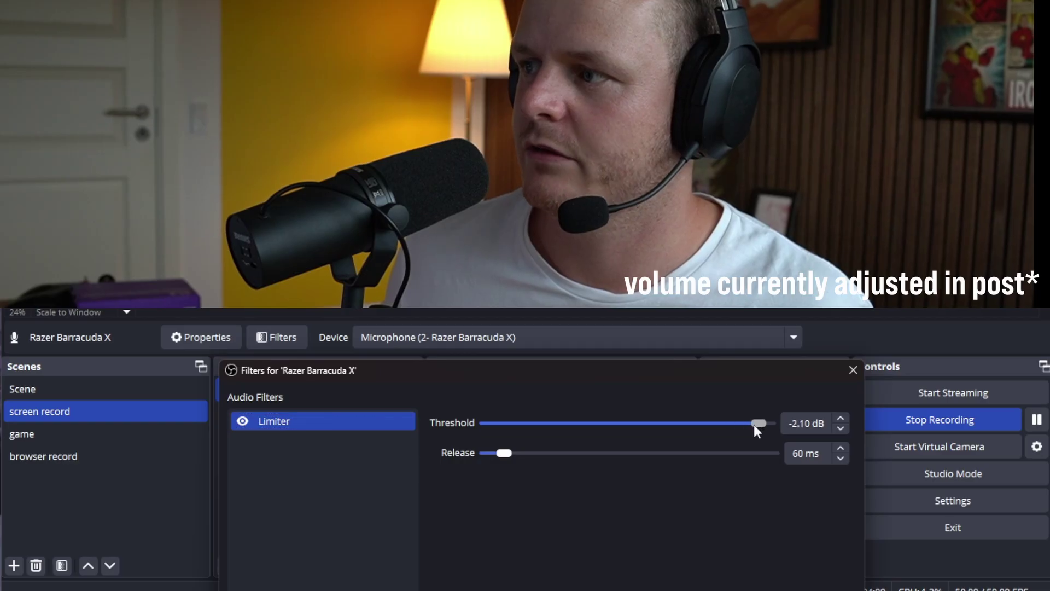
Add a Compressor filter to Razer Barracuda X and place it above the Limiter
click(335, 421)
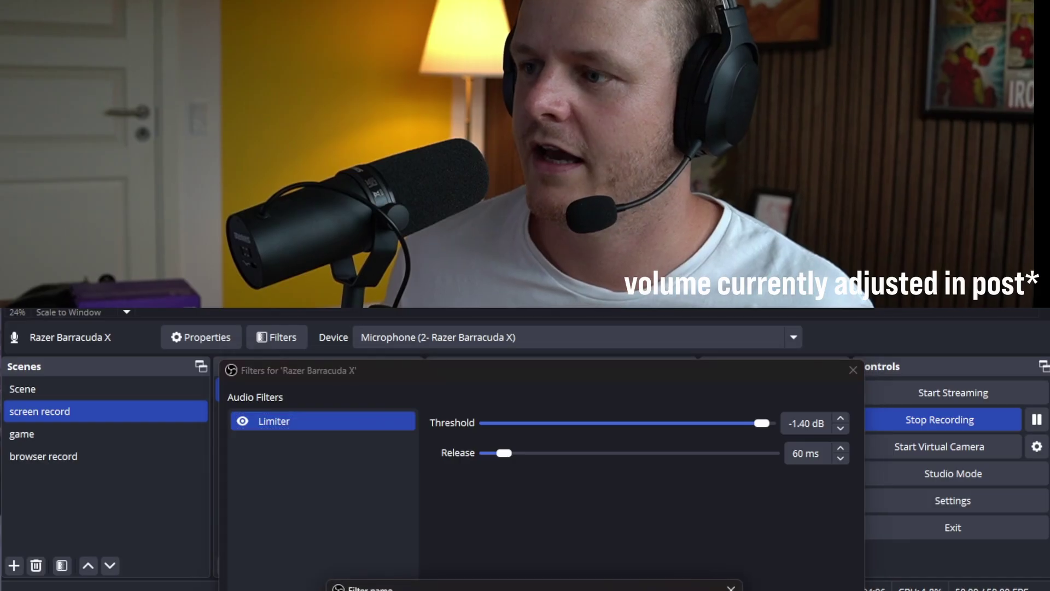
key(Return)
drag(273, 445, 283, 416)
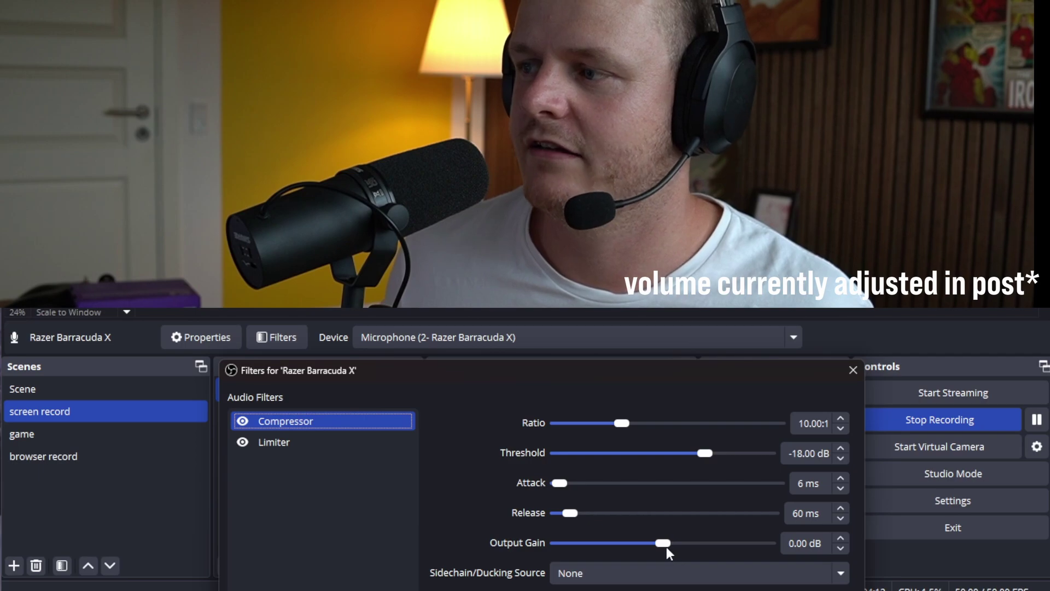
Set the Compressor's threshold to -13.00 dB and its output gain to 26.60 dB
drag(666, 547, 736, 543)
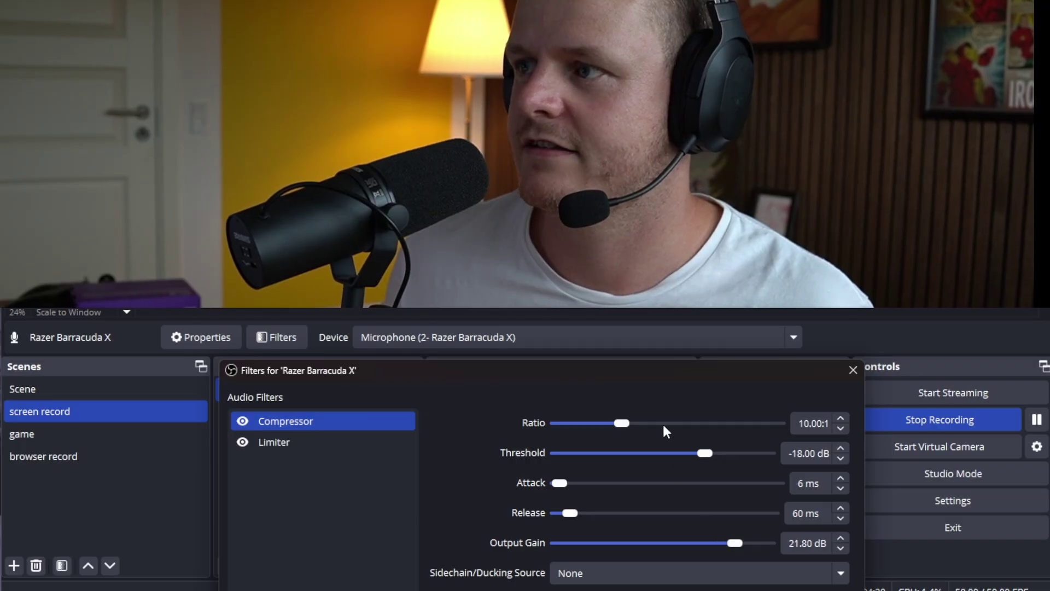
drag(668, 380, 224, 378)
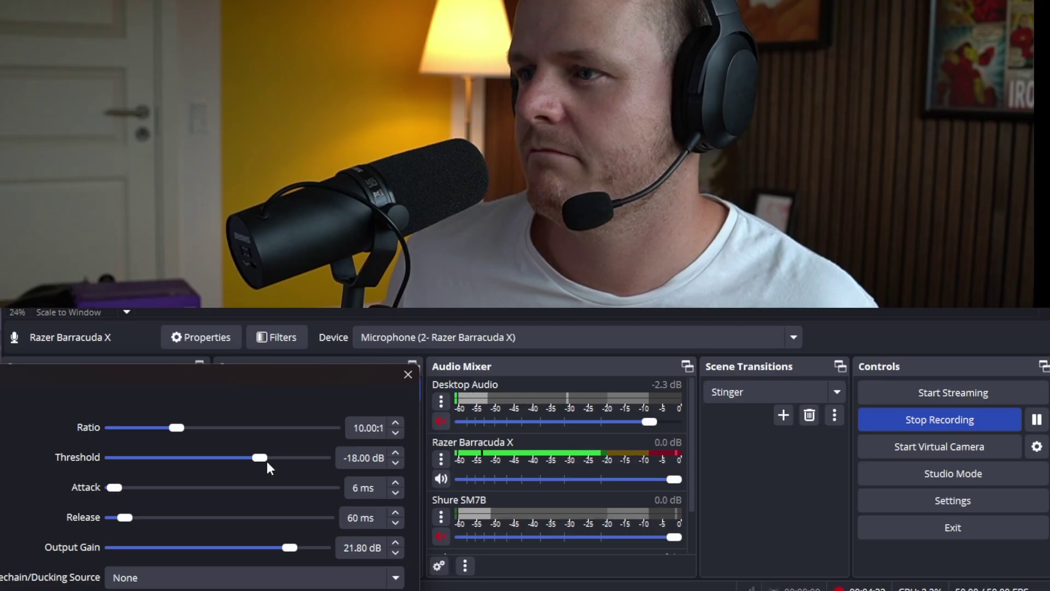
drag(264, 462, 282, 461)
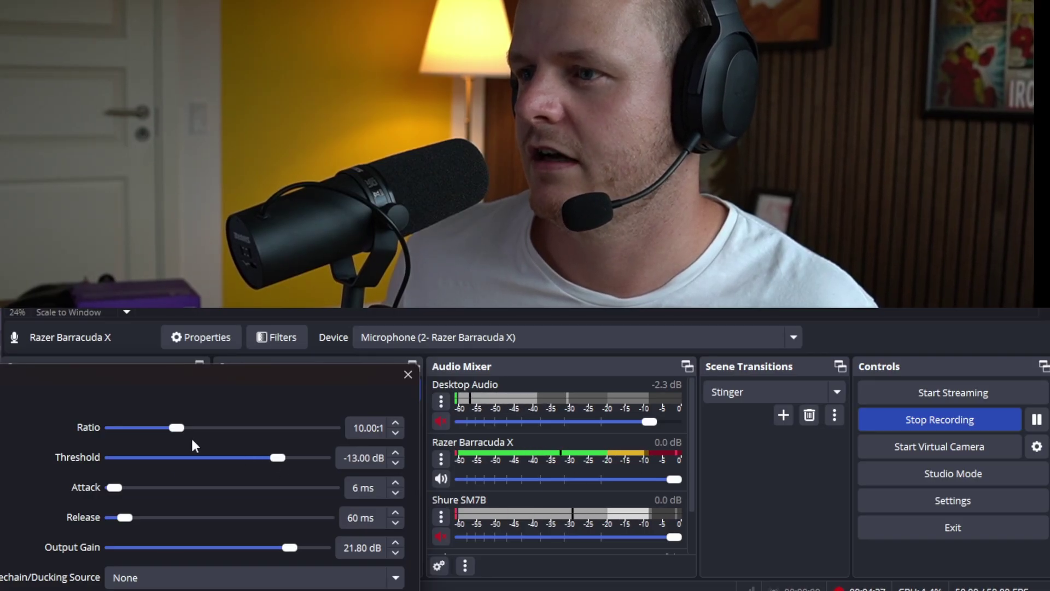
drag(289, 549, 308, 548)
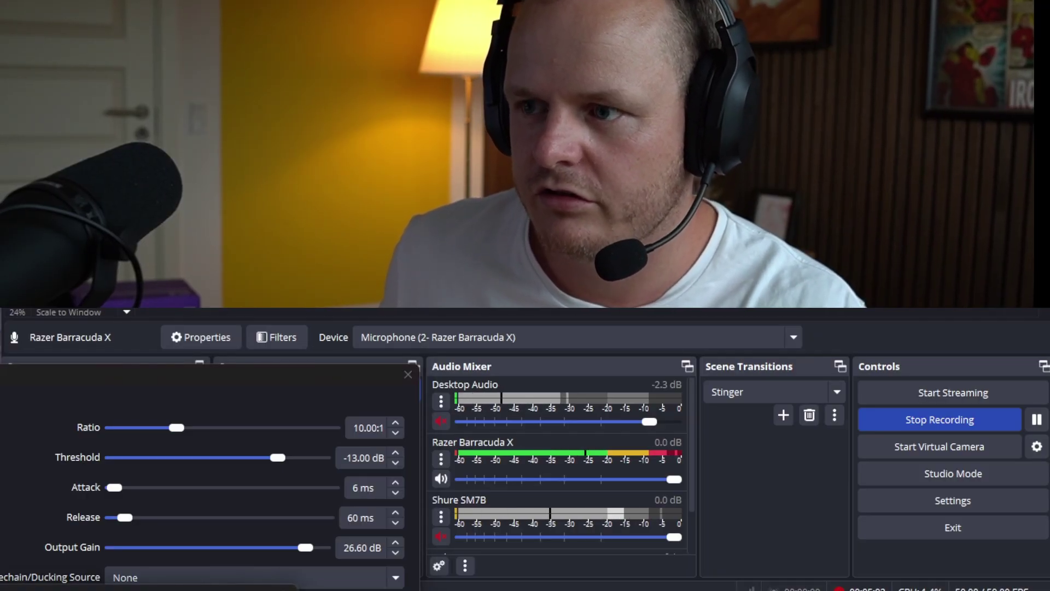
Add a Noise Suppression filter with the RNNoise method between the Compressor and the Limiter on Razer Barracuda X
click(1, 428)
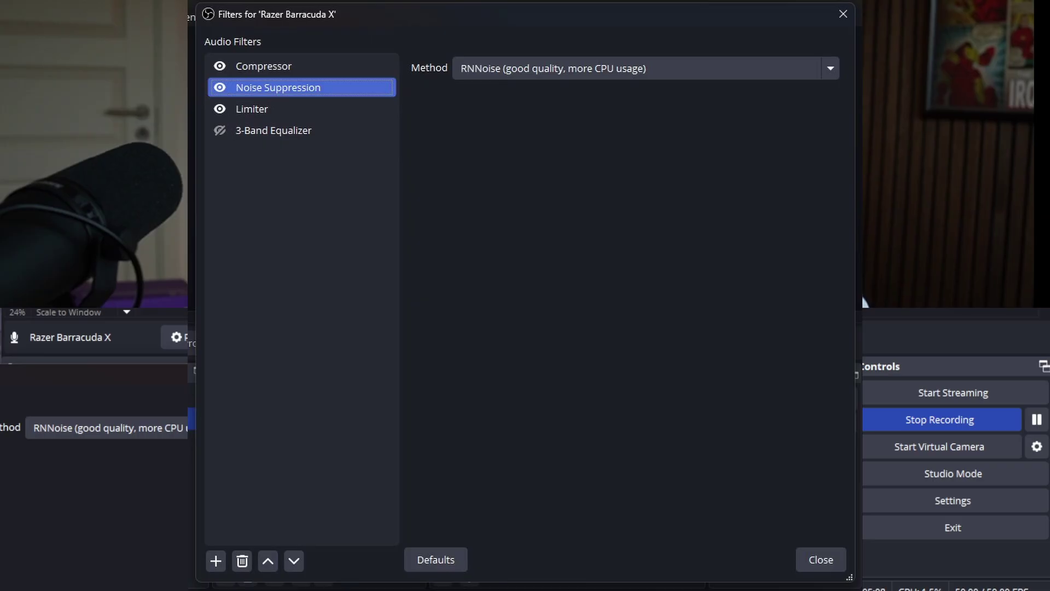
key(Escape)
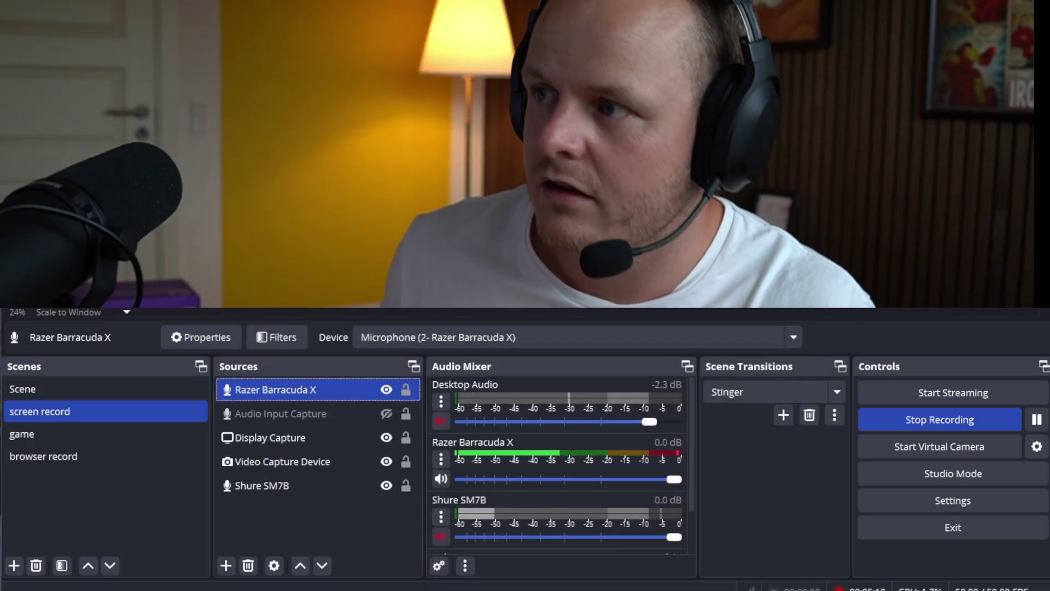
Turn off the Compressor, Noise Suppression and Limiter filters on the Razer Barracuda X source
right_click(303, 391)
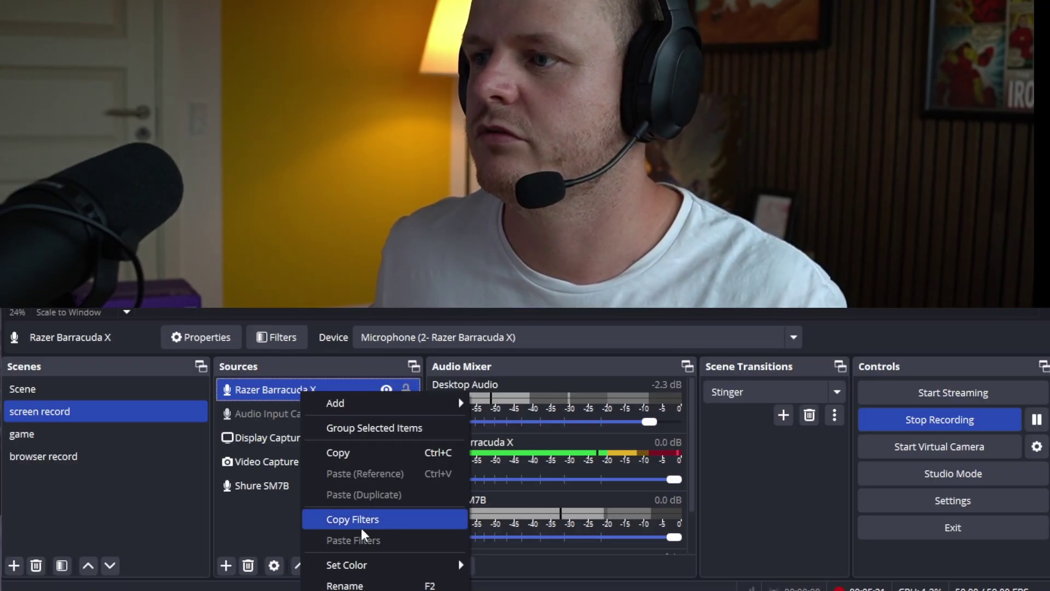
click(356, 588)
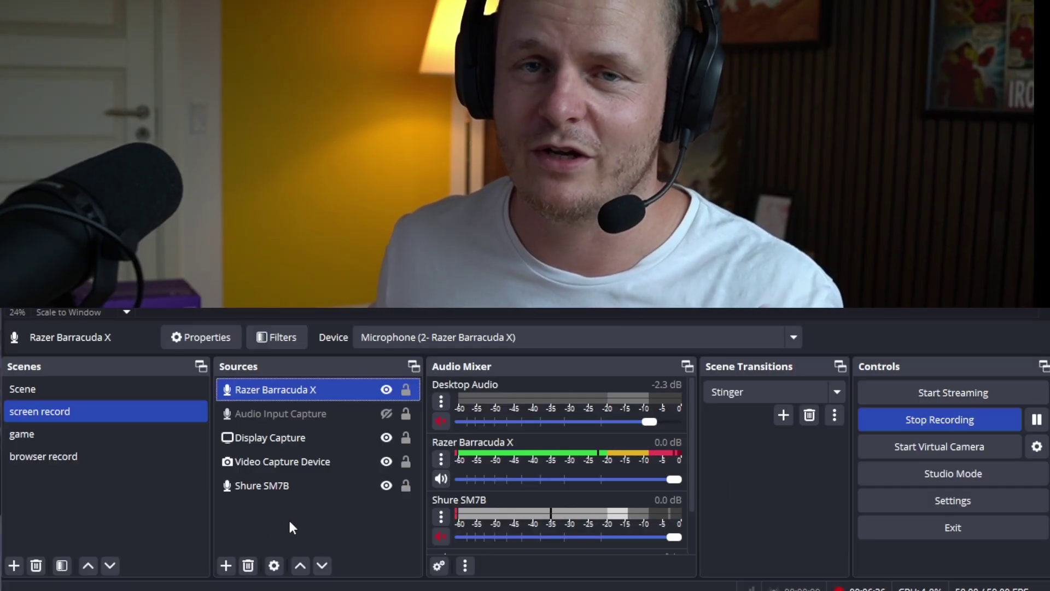
right_click(304, 390)
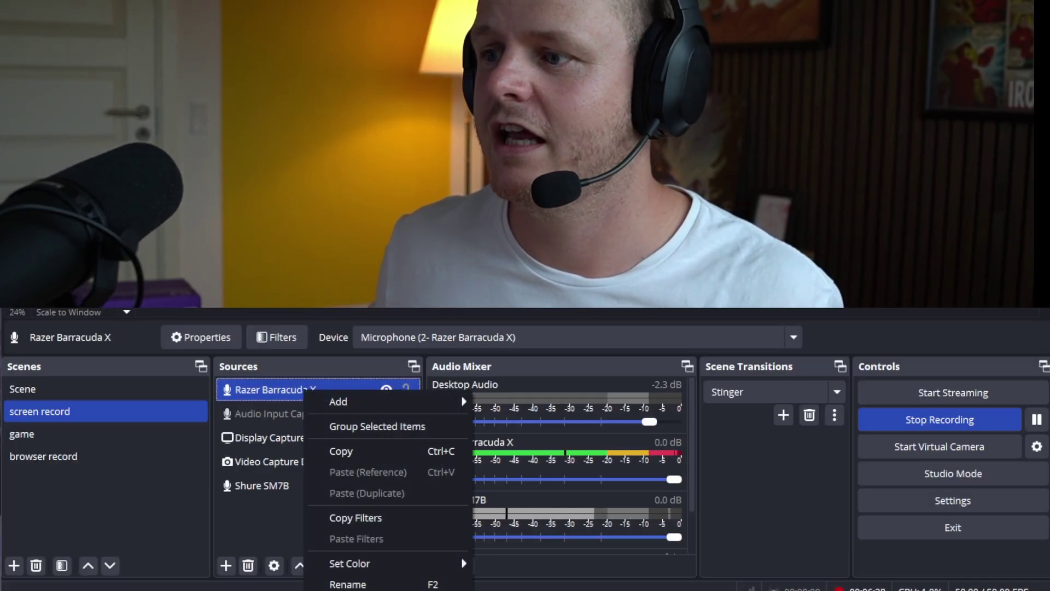
click(350, 590)
drag(413, 33, 436, 375)
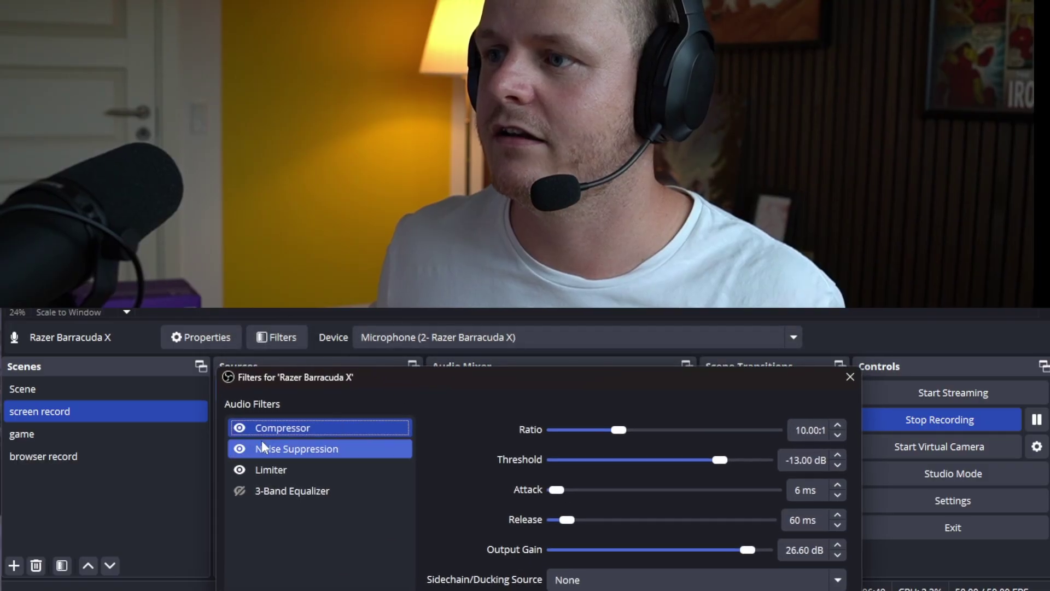
click(240, 428)
click(240, 449)
click(239, 470)
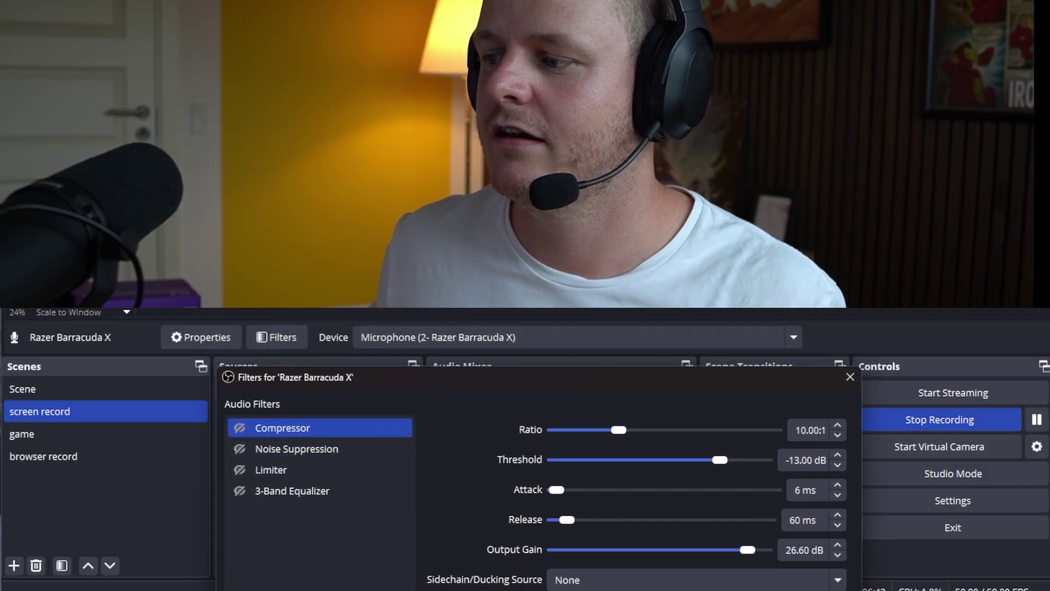
key(Escape)
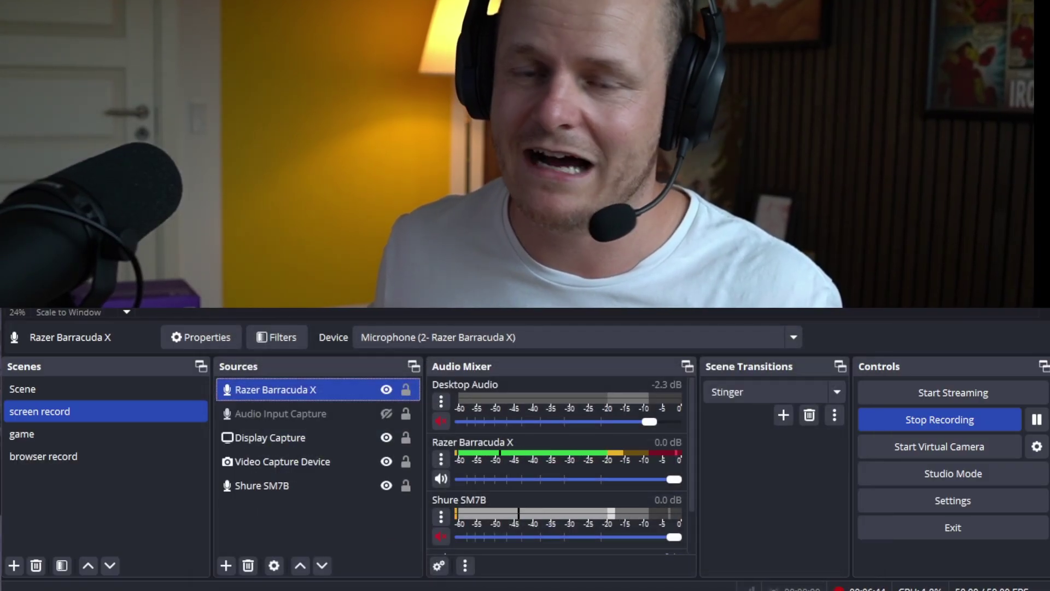
Turn the Compressor, Noise Suppression and Limiter filters back on for the Razer Barracuda X source
right_click(282, 391)
click(276, 337)
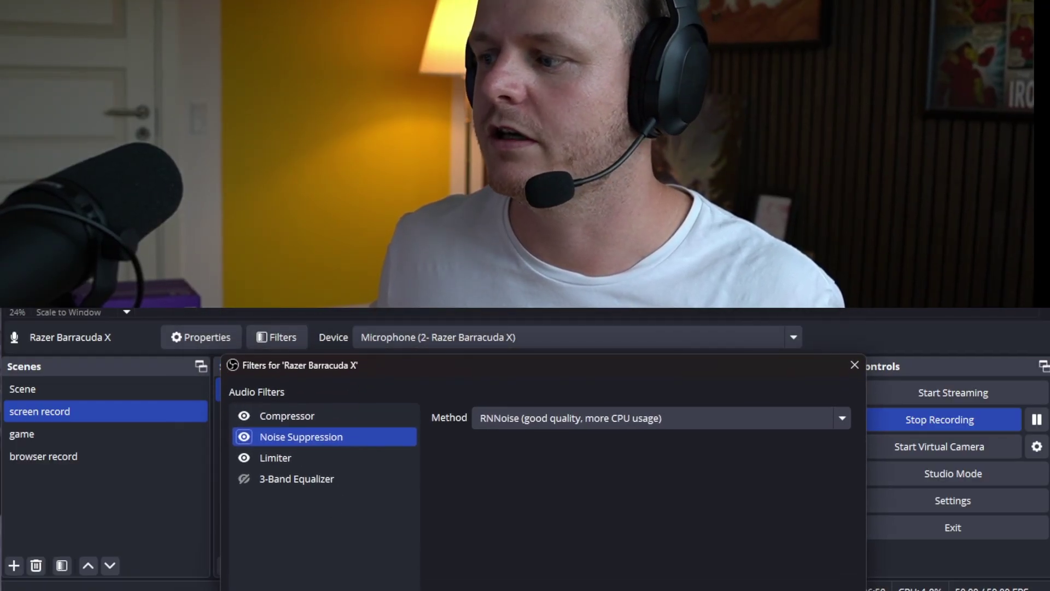
key(Escape)
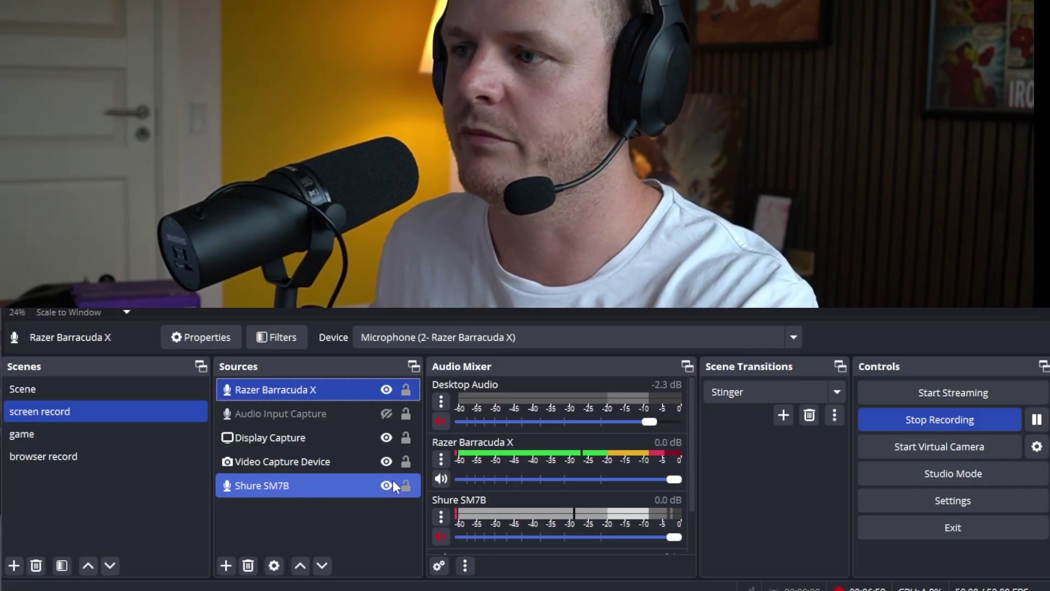
Hide Razer Barracuda X in favour of an unmuted Shure SM7B as the live microphone, and switch to the scene named Scene
click(388, 390)
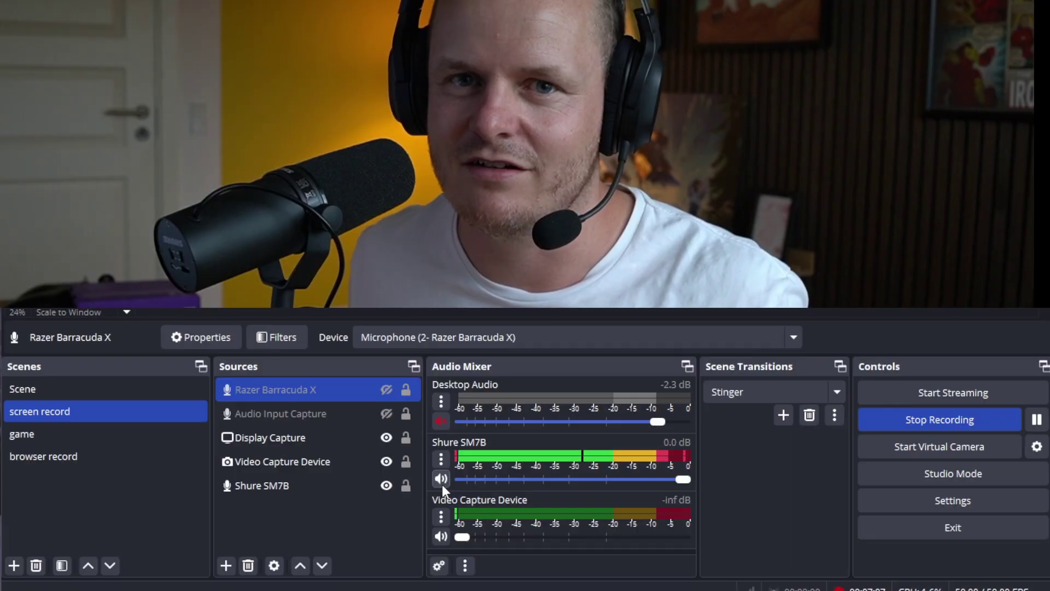
click(100, 392)
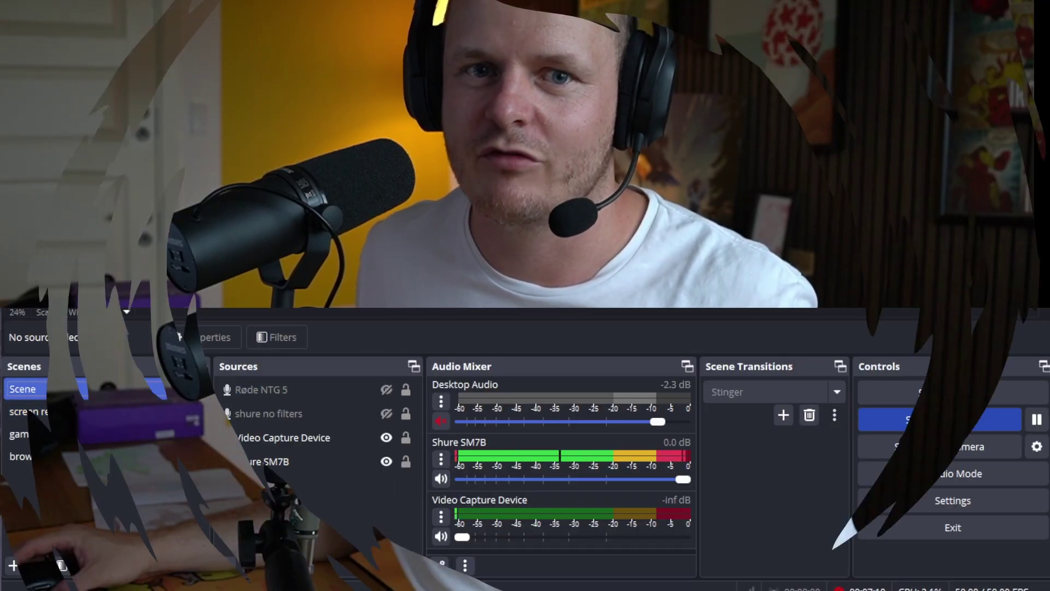